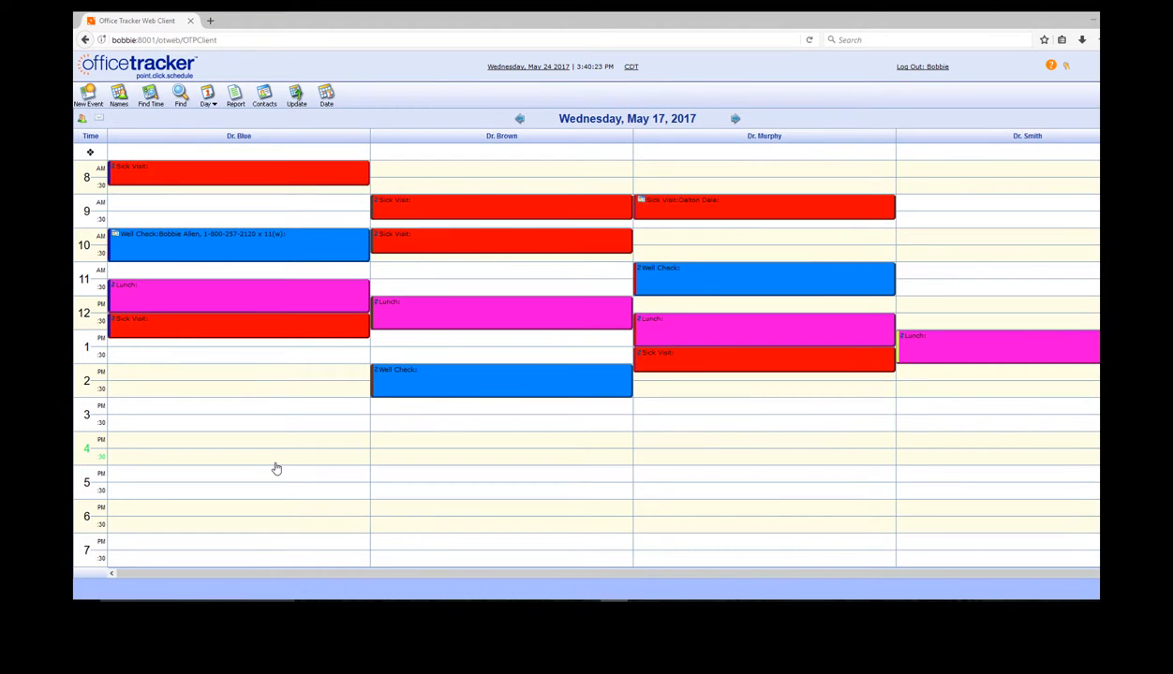
Step: Create a 2 PM event for Dr. Blue on May 17 repeating every weekday until 05/17/2018
{"action": "double_click", "coordinate": [281, 380]}
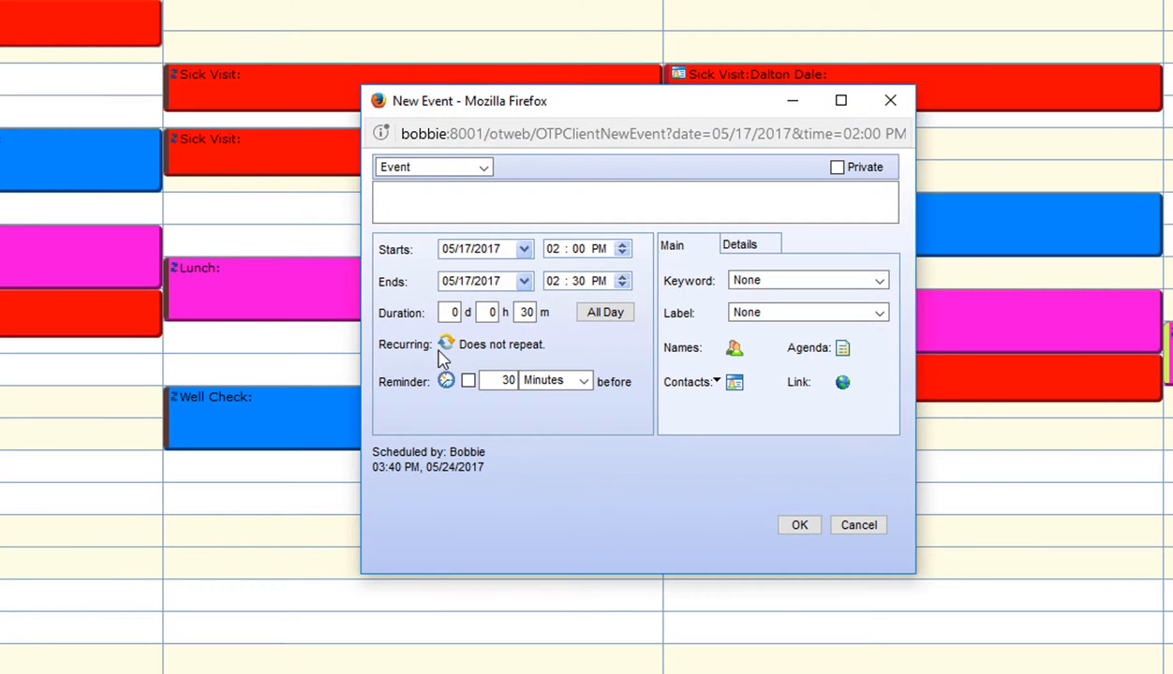
{"action": "left_click", "coordinate": [450, 347]}
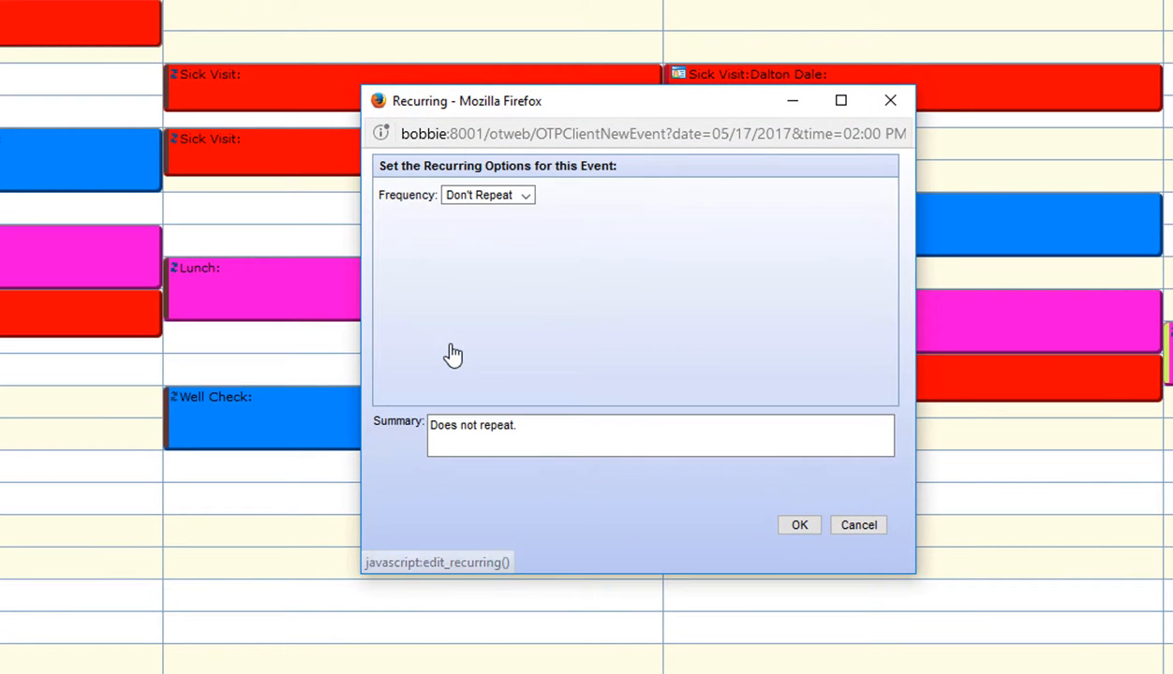
{"action": "left_click", "coordinate": [528, 198]}
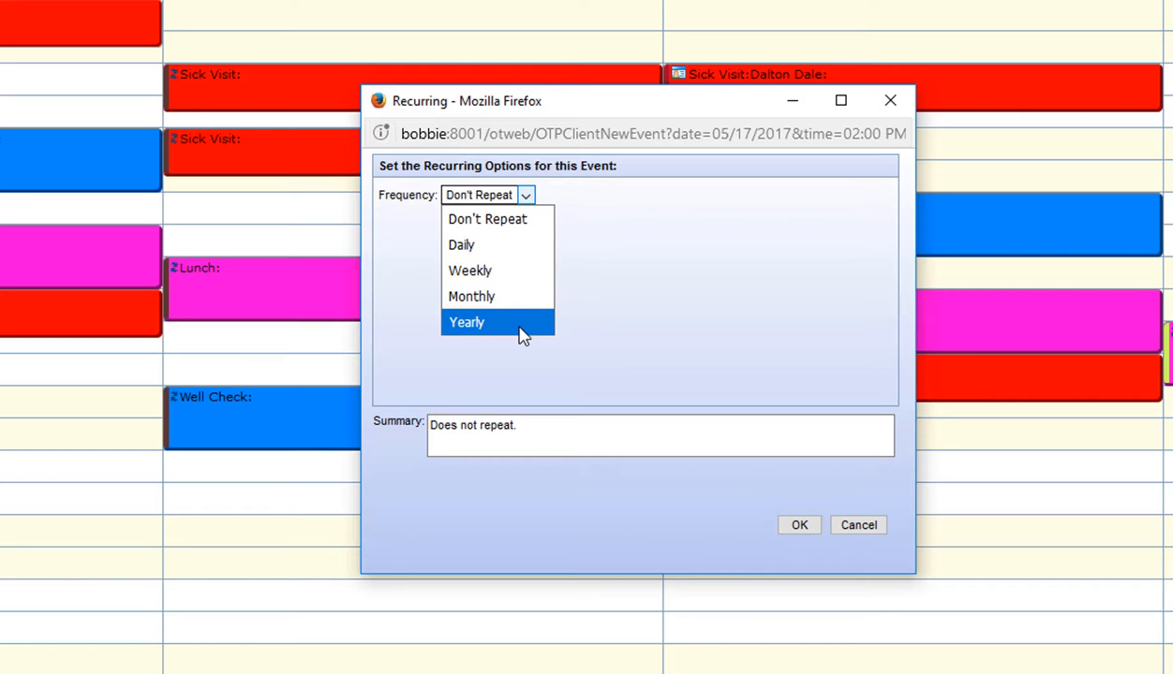
{"action": "left_click", "coordinate": [504, 252]}
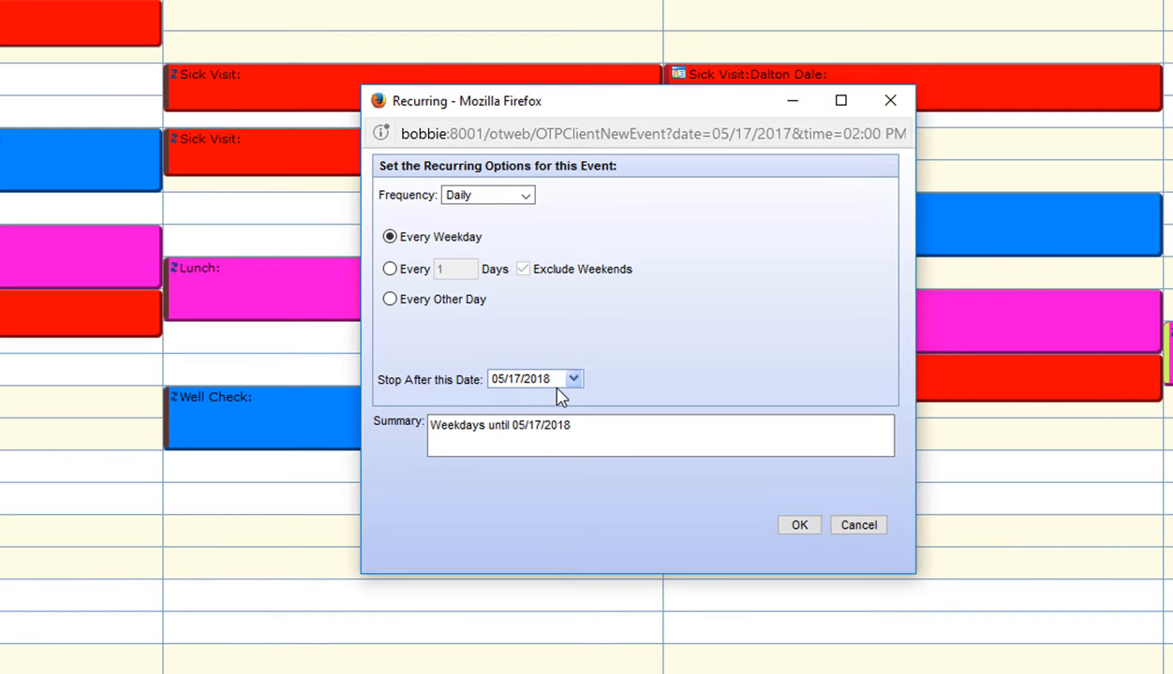
{"action": "left_click", "coordinate": [528, 197]}
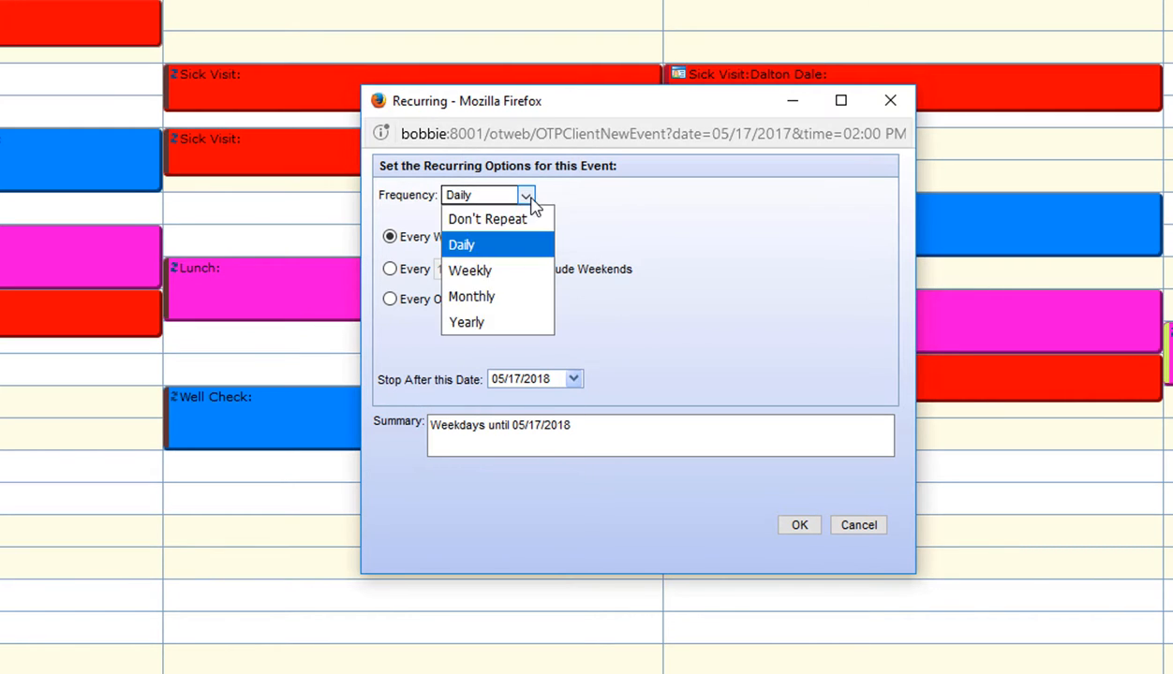
{"action": "left_click", "coordinate": [527, 273]}
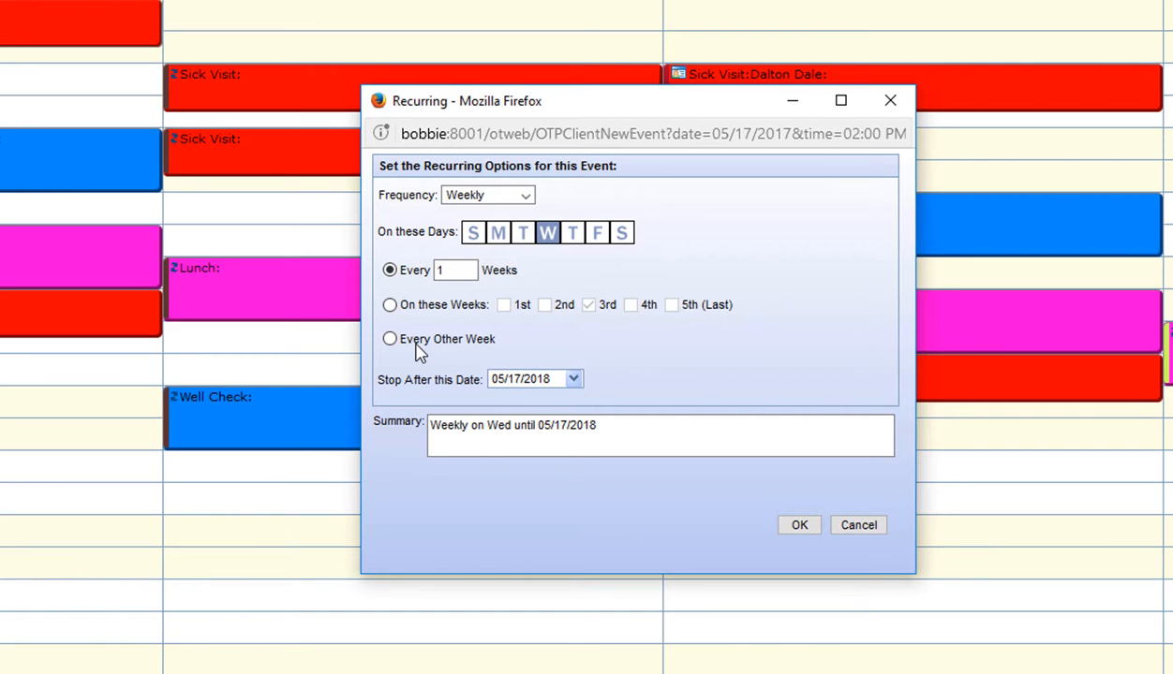
{"action": "left_click", "coordinate": [454, 198]}
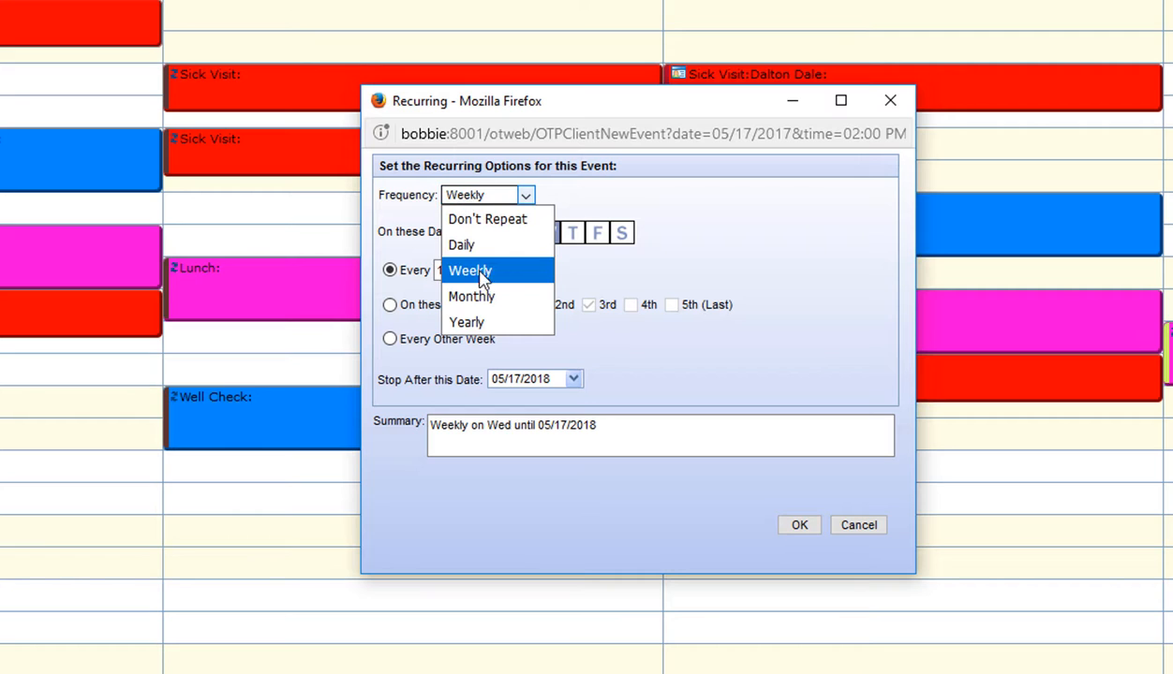
{"action": "left_click", "coordinate": [493, 298]}
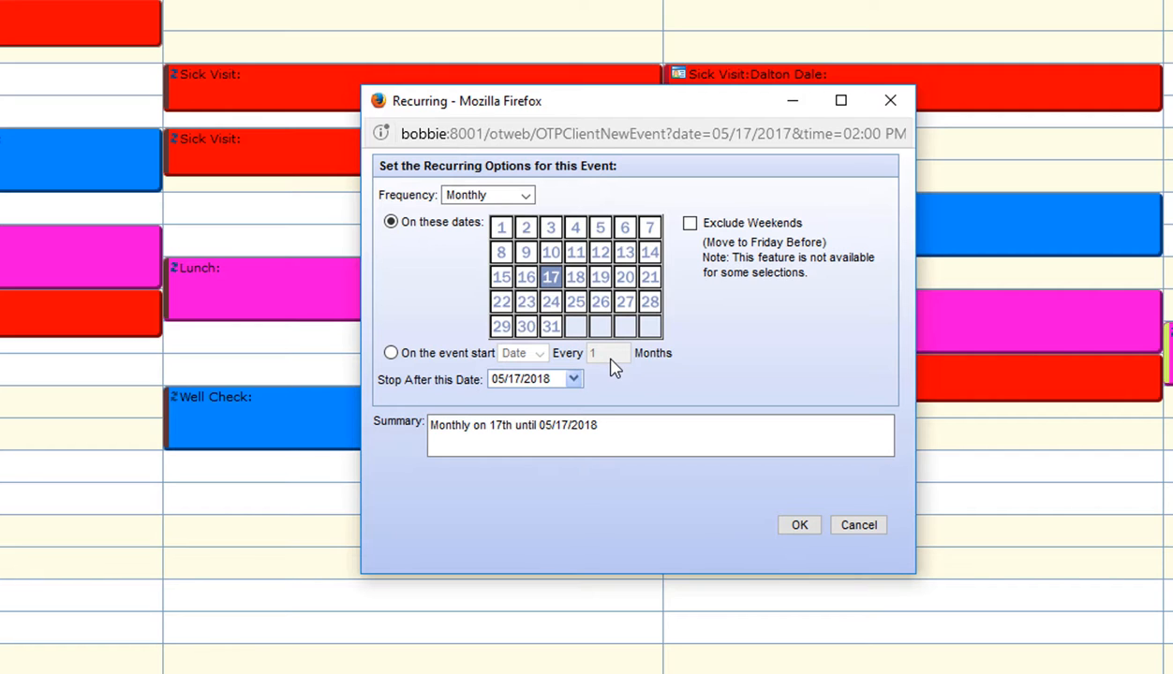
{"action": "left_click", "coordinate": [527, 196]}
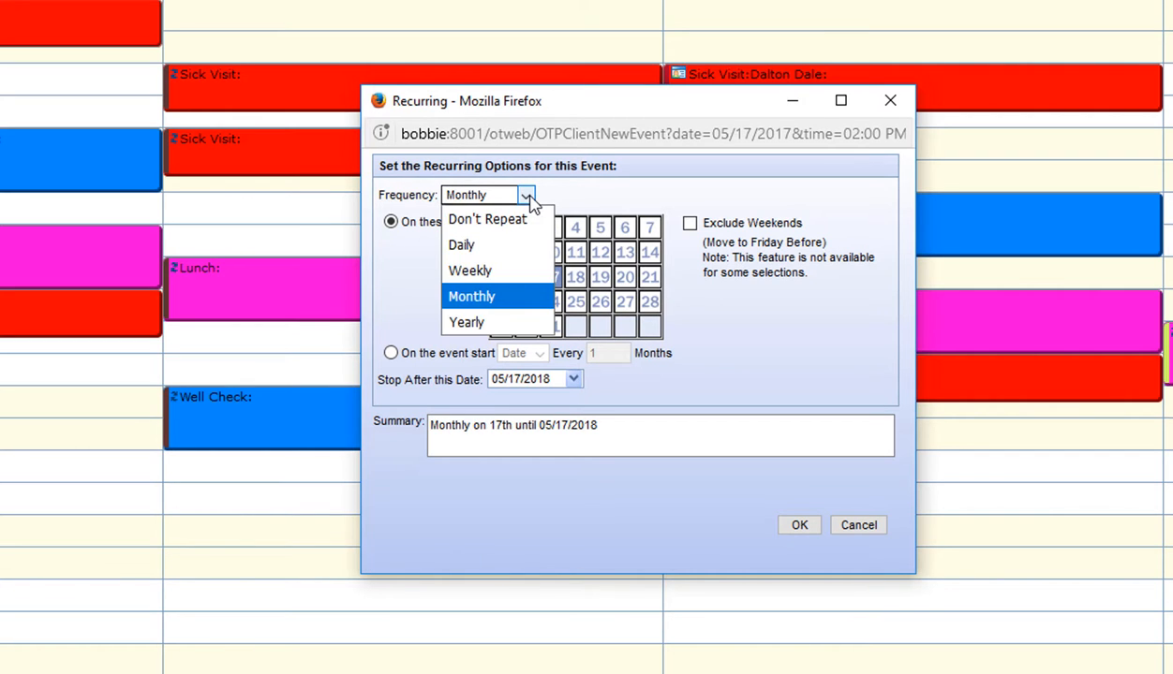
{"action": "left_click", "coordinate": [520, 318]}
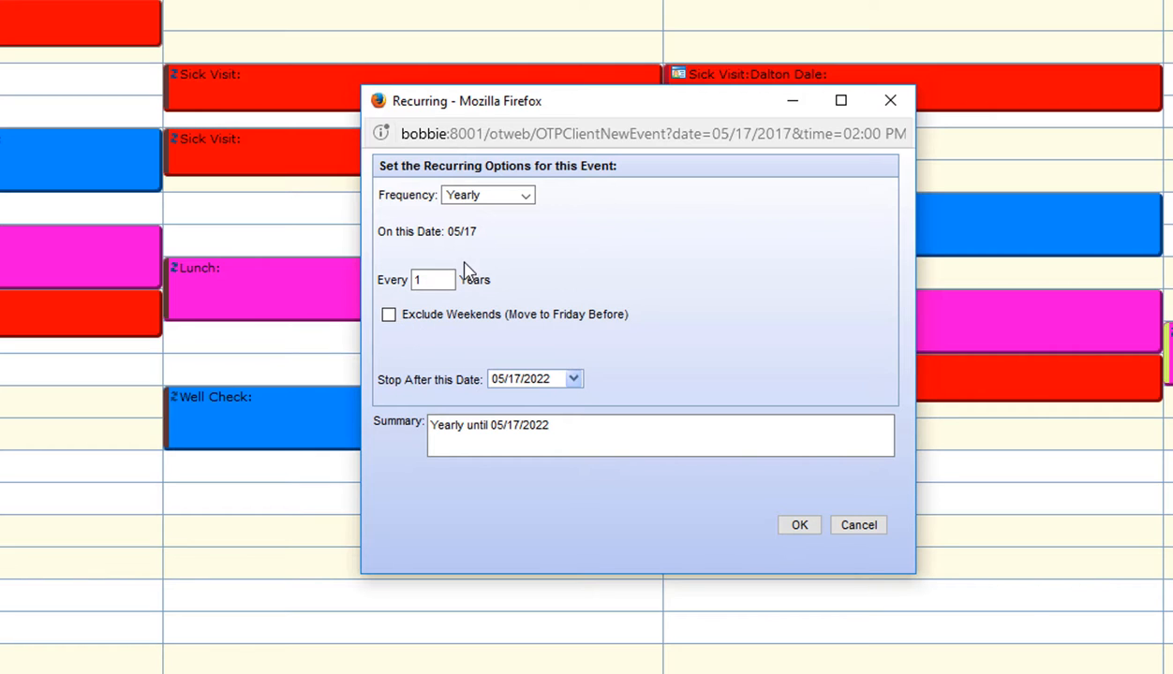
{"action": "left_click", "coordinate": [512, 198]}
{"action": "left_click", "coordinate": [516, 245]}
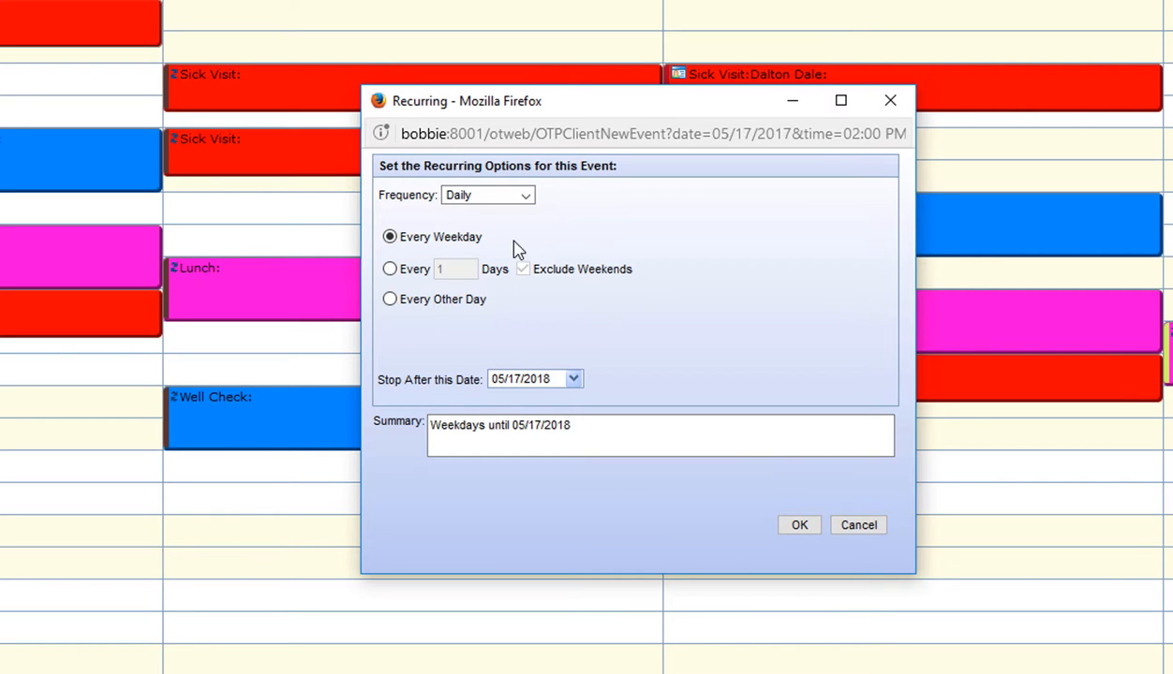
Step: Accept the weekday recurrence, label the event Well Check, and save it
{"action": "left_click", "coordinate": [796, 525]}
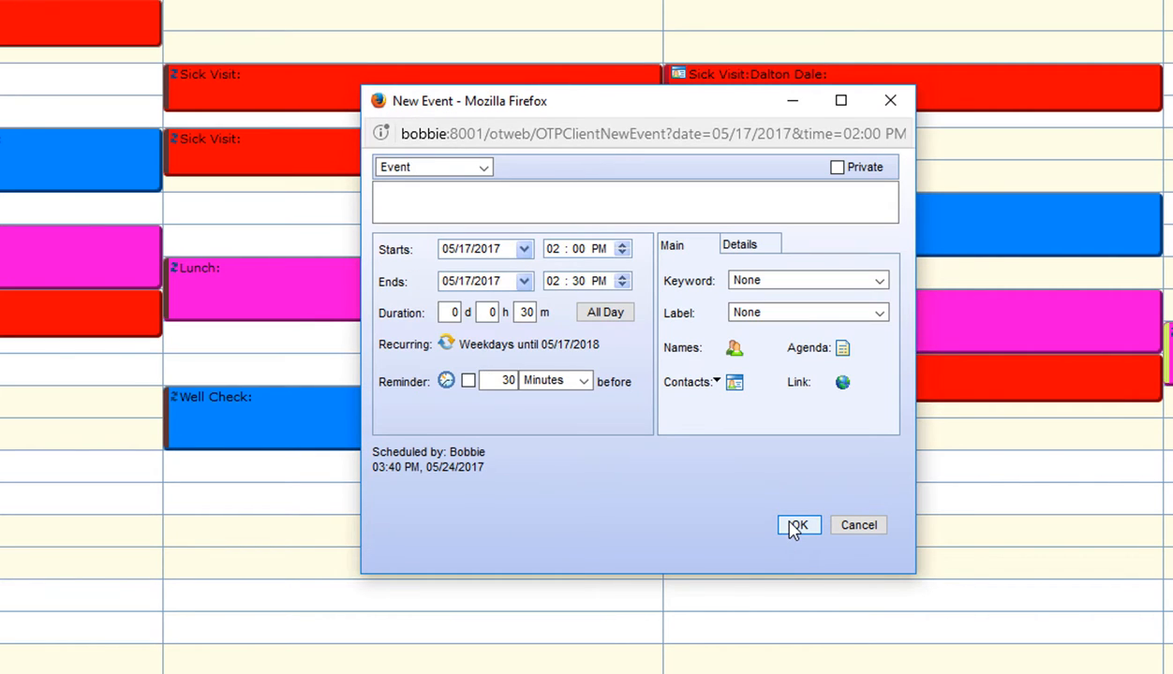
{"action": "left_click", "coordinate": [877, 312]}
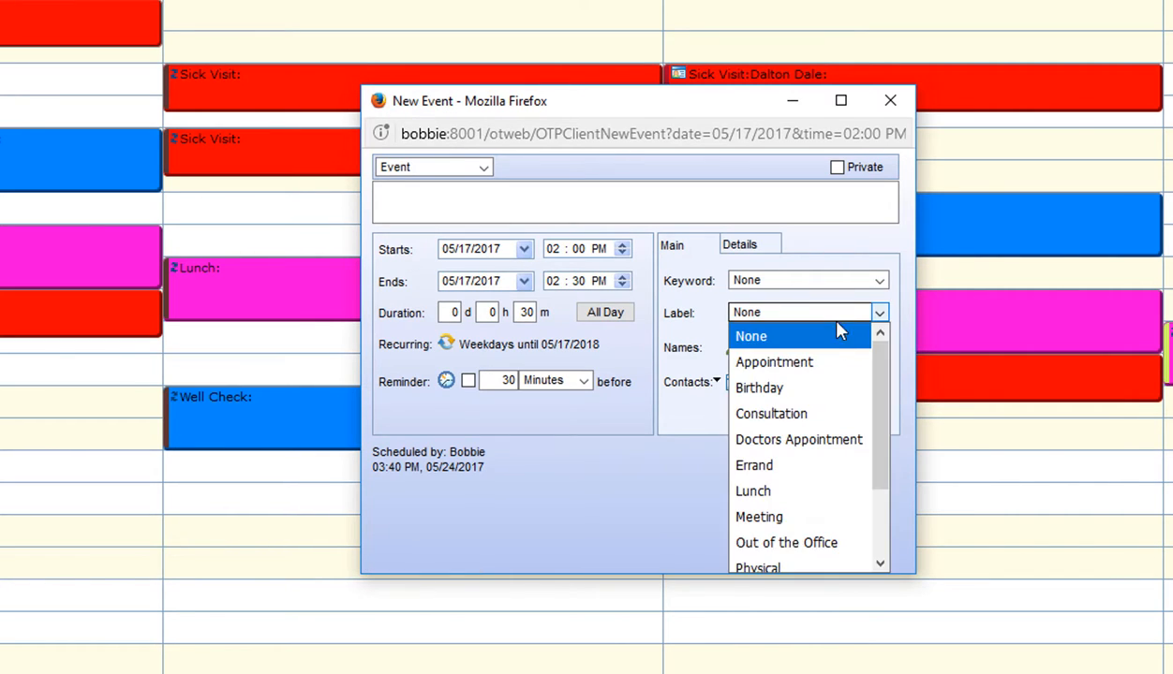
{"action": "left_click_drag", "start_coordinate": [879, 366], "coordinate": [893, 477]}
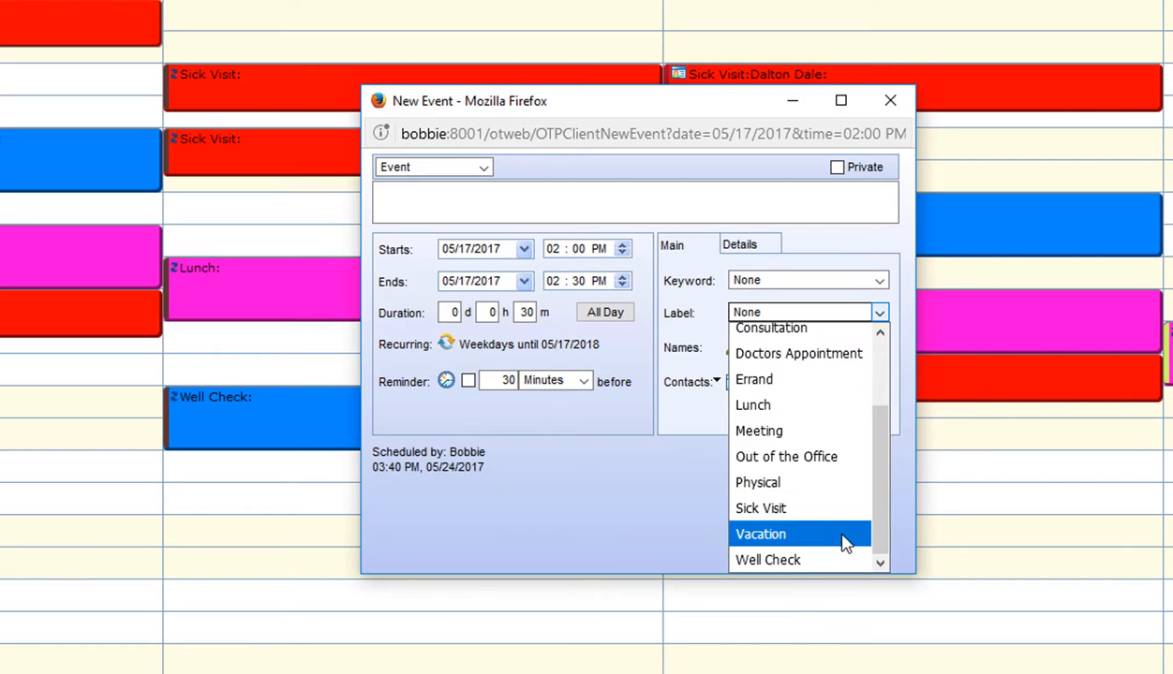
{"action": "left_click", "coordinate": [821, 562]}
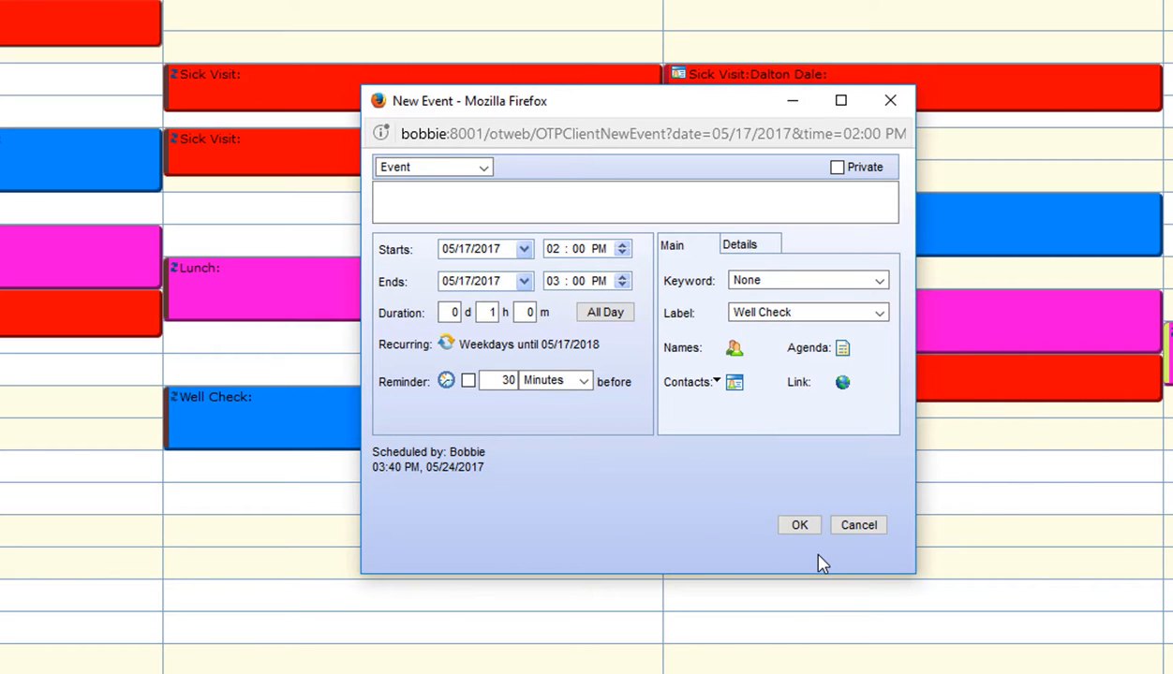
{"action": "left_click", "coordinate": [805, 530]}
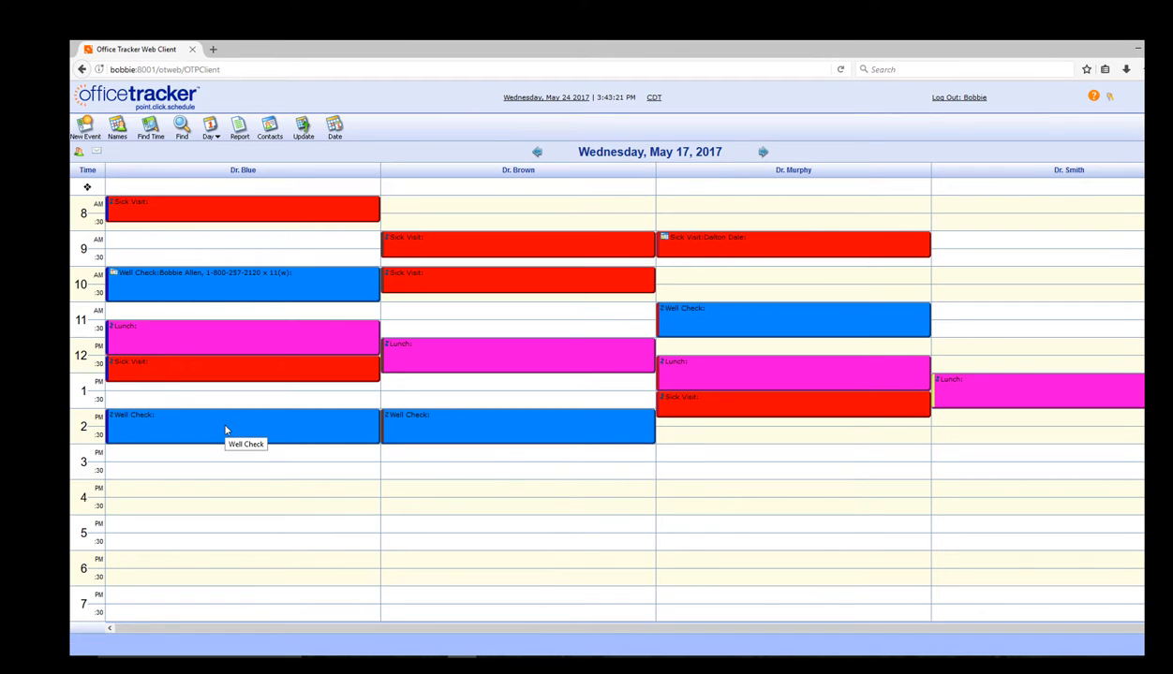
Step: For only the May 17 occurrence, search contacts by the patient's surname, link the match, and save
{"action": "double_click", "coordinate": [138, 428]}
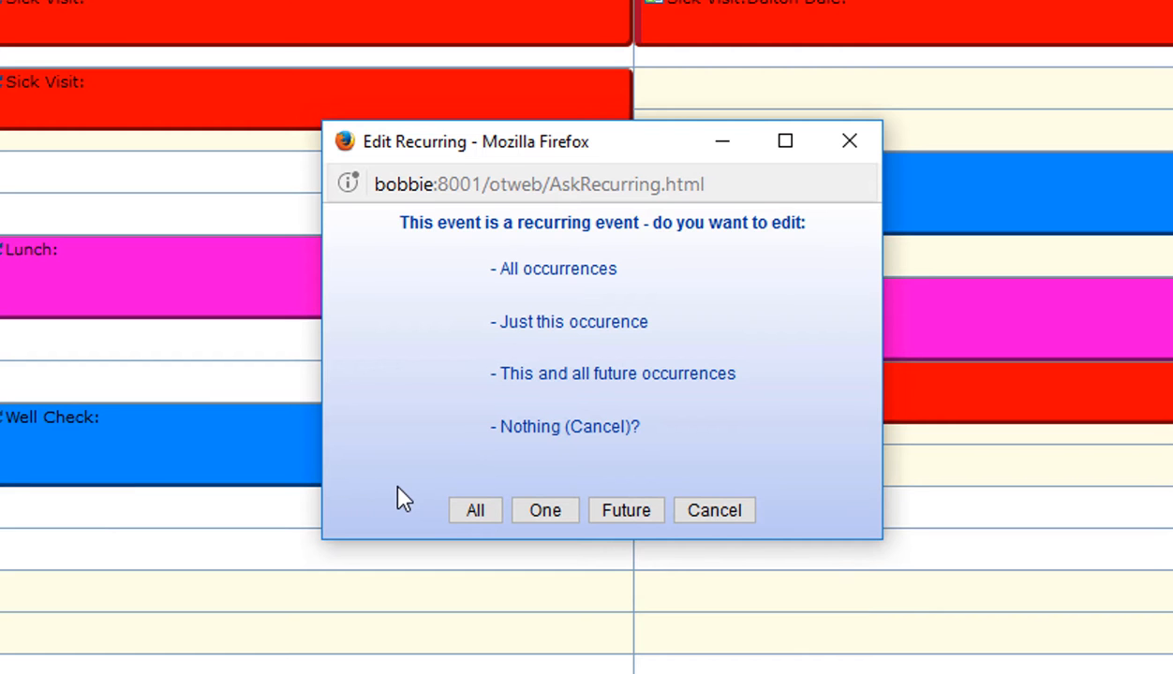
{"action": "left_click", "coordinate": [550, 513]}
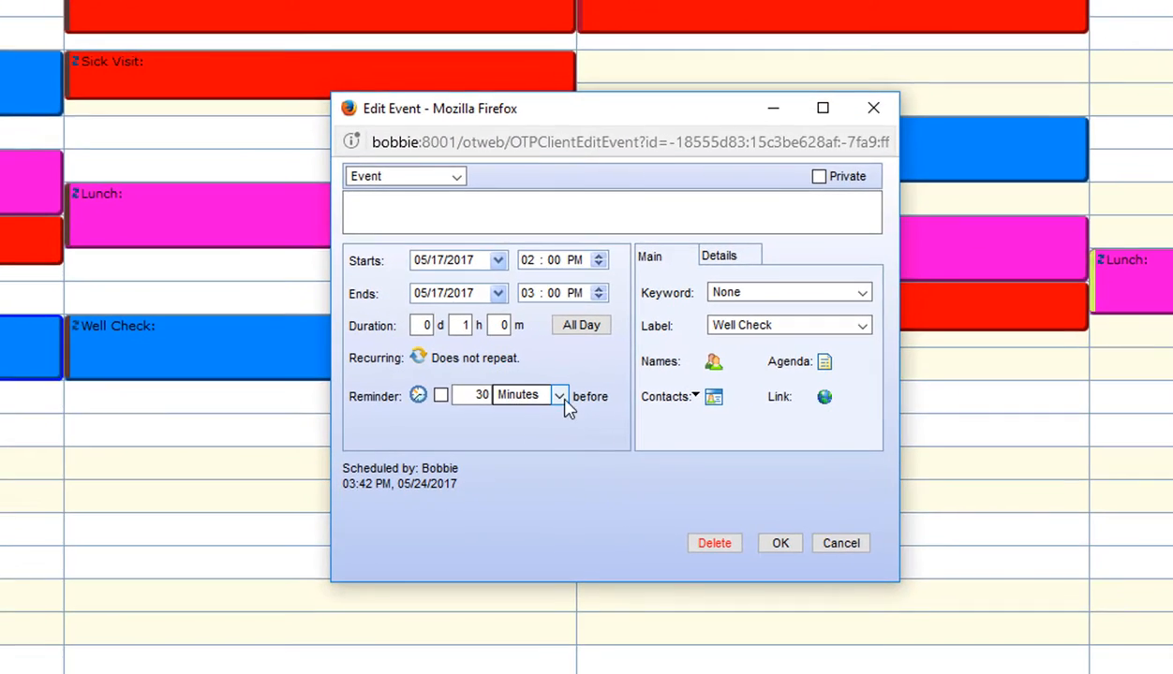
{"action": "left_click", "coordinate": [715, 402]}
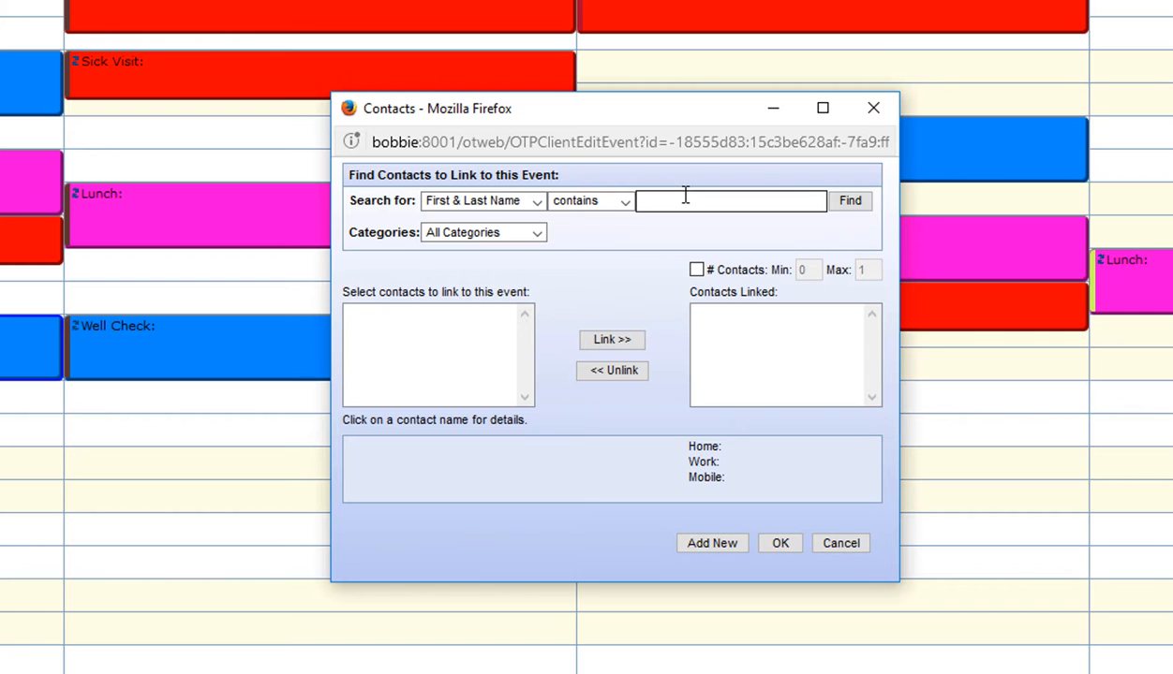
{"action": "type", "text": "alle"}
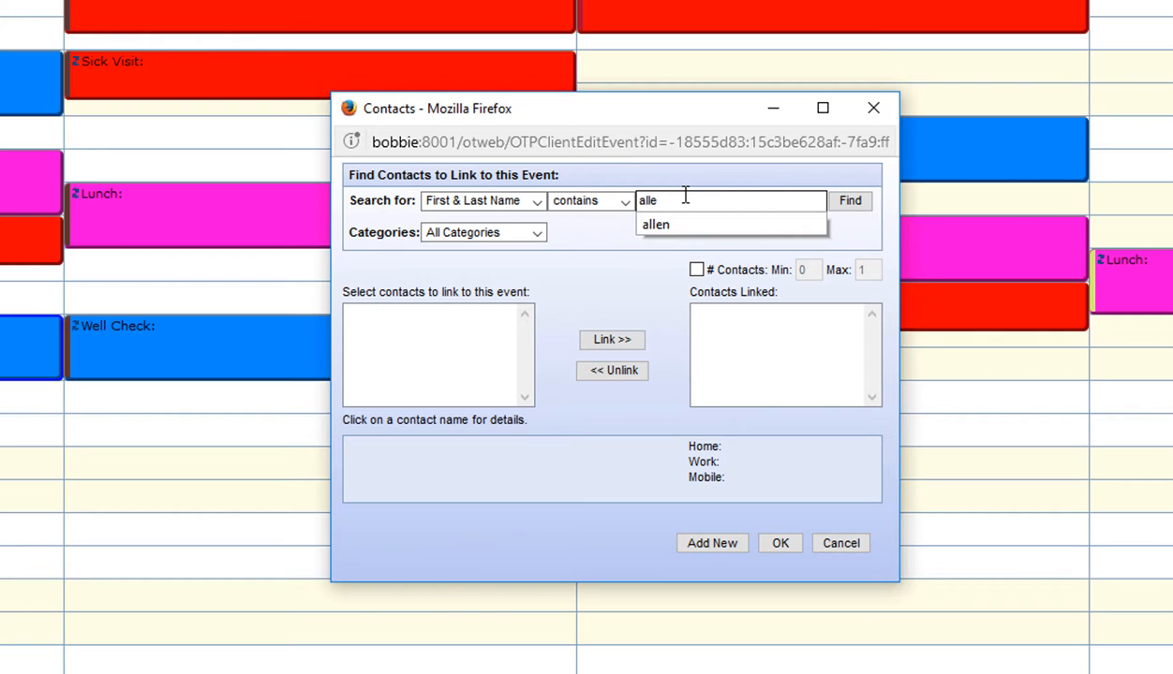
{"action": "left_click", "coordinate": [839, 203]}
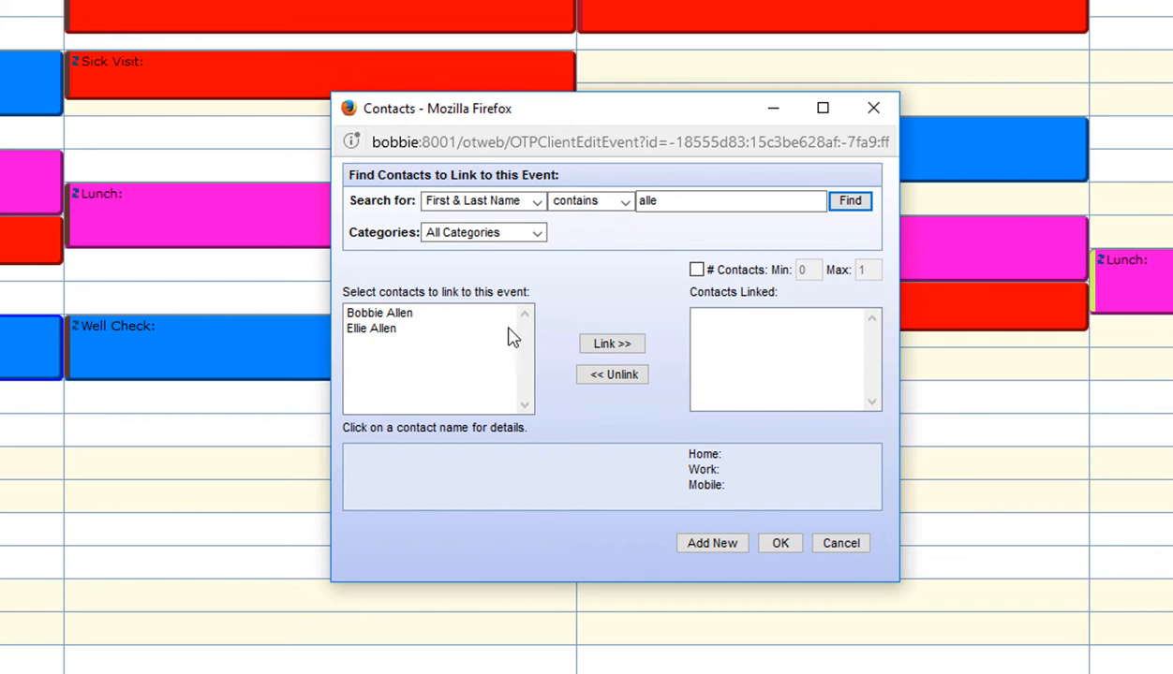
{"action": "left_click", "coordinate": [401, 315]}
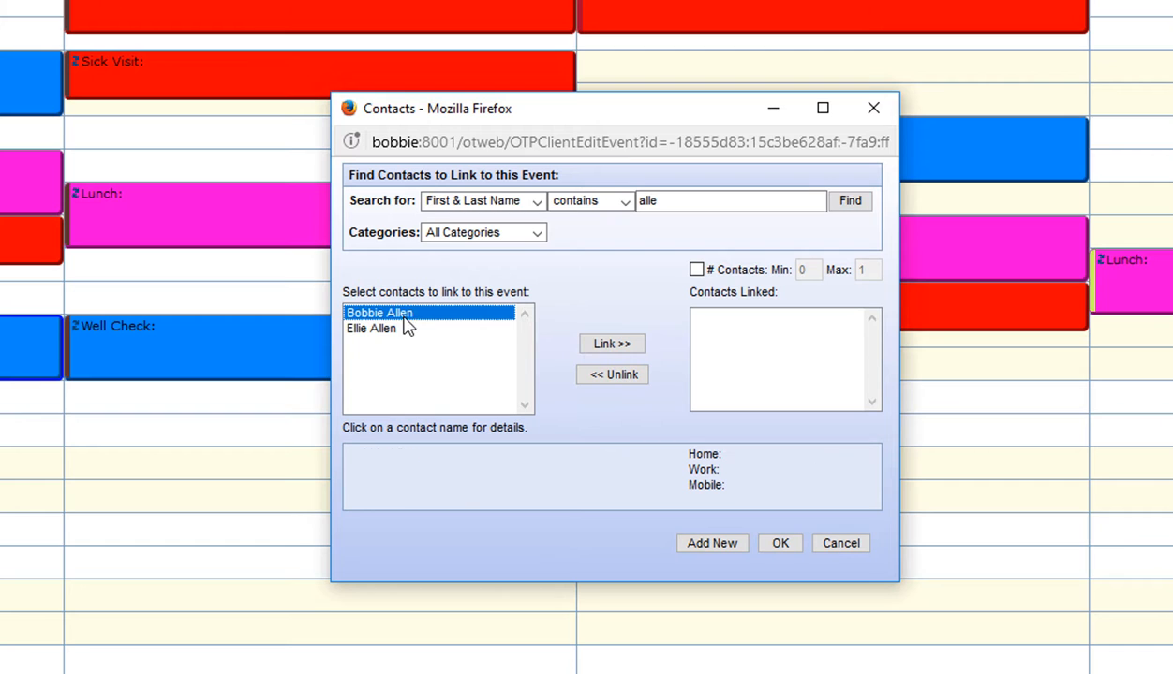
{"action": "left_click", "coordinate": [627, 349]}
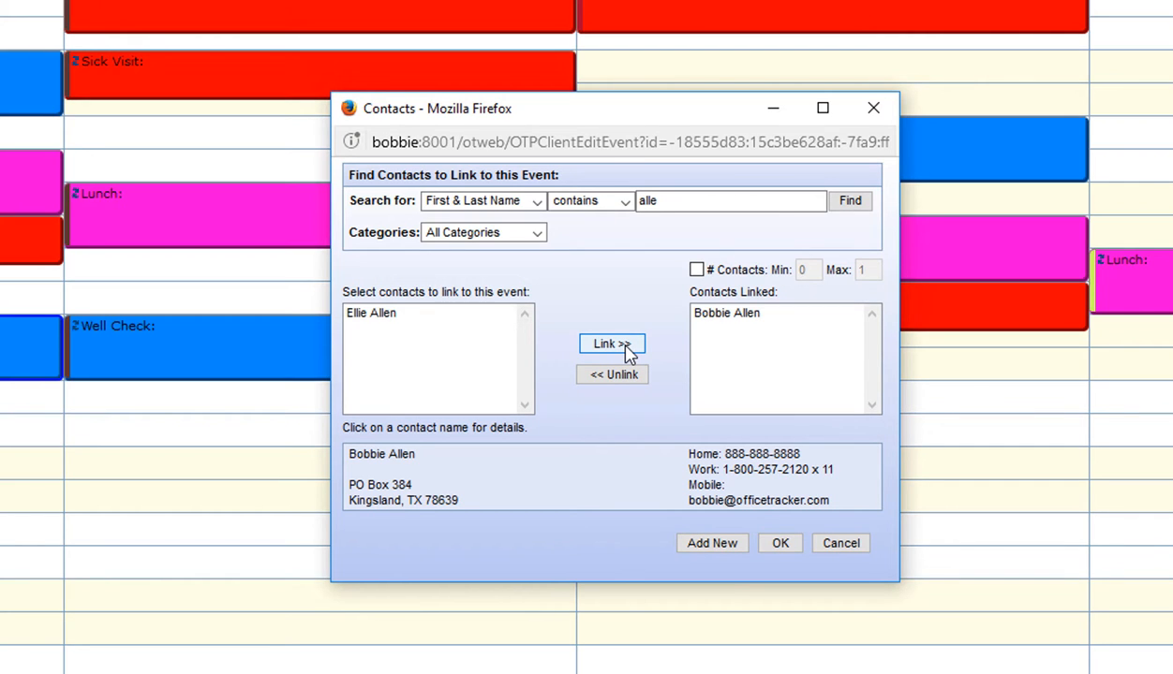
{"action": "left_click", "coordinate": [781, 547]}
{"action": "left_click", "coordinate": [781, 546]}
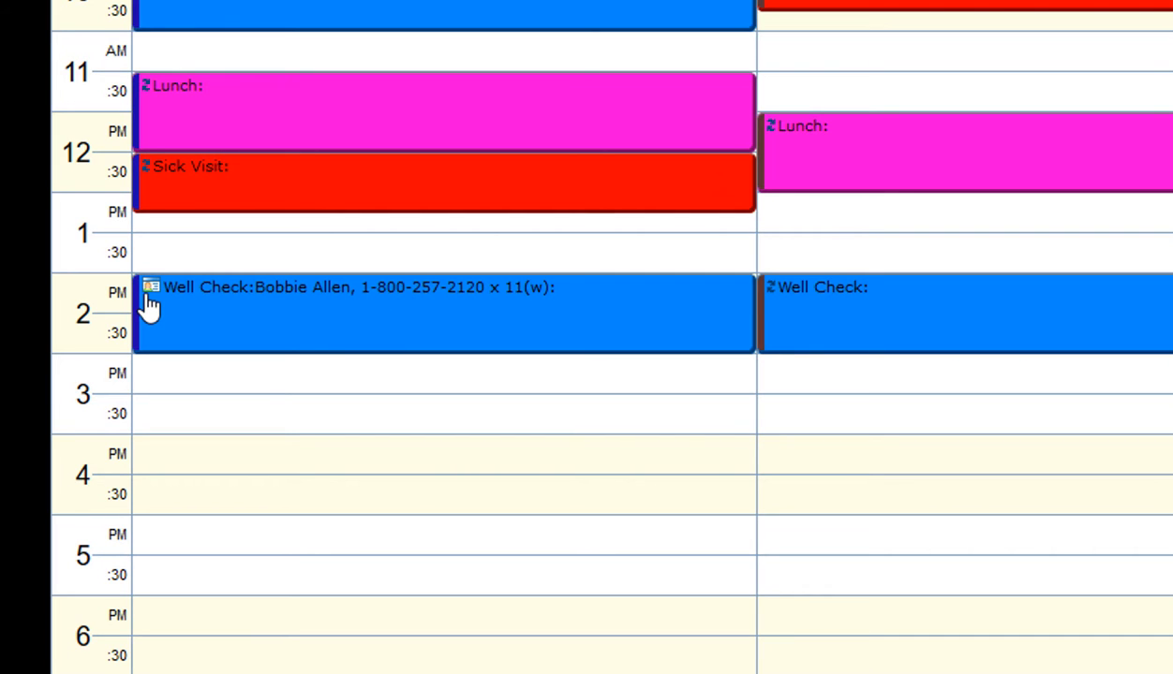
{"action": "mouse_move", "coordinate": [151, 301]}
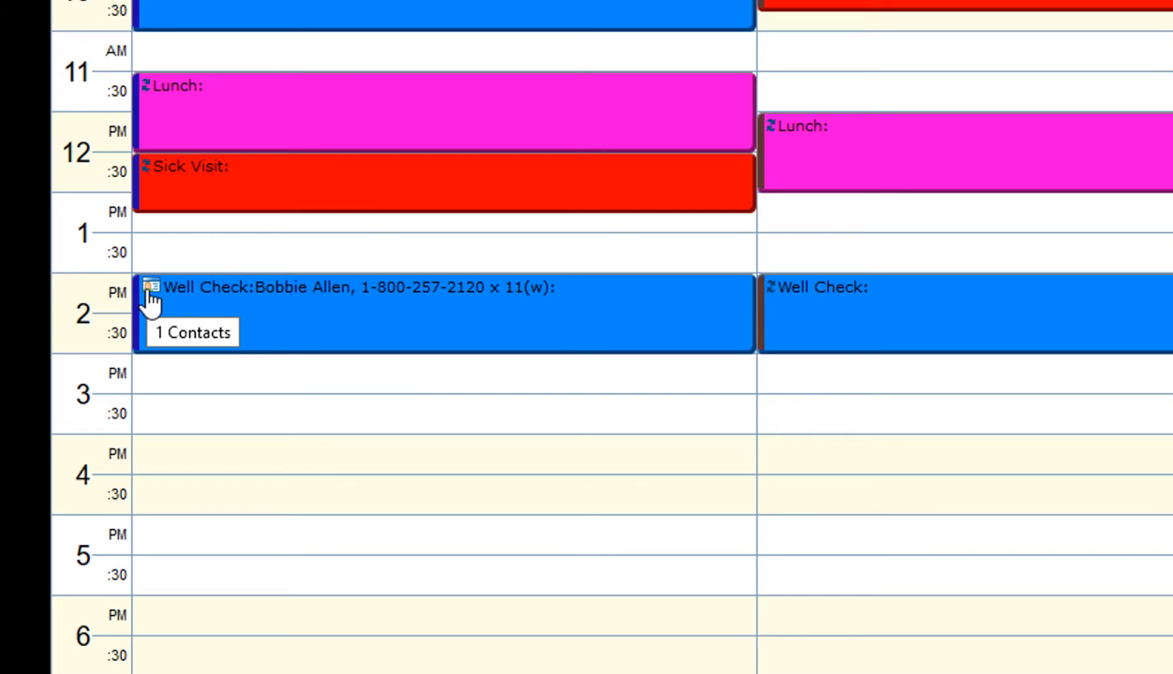
{"action": "left_click", "coordinate": [251, 23]}
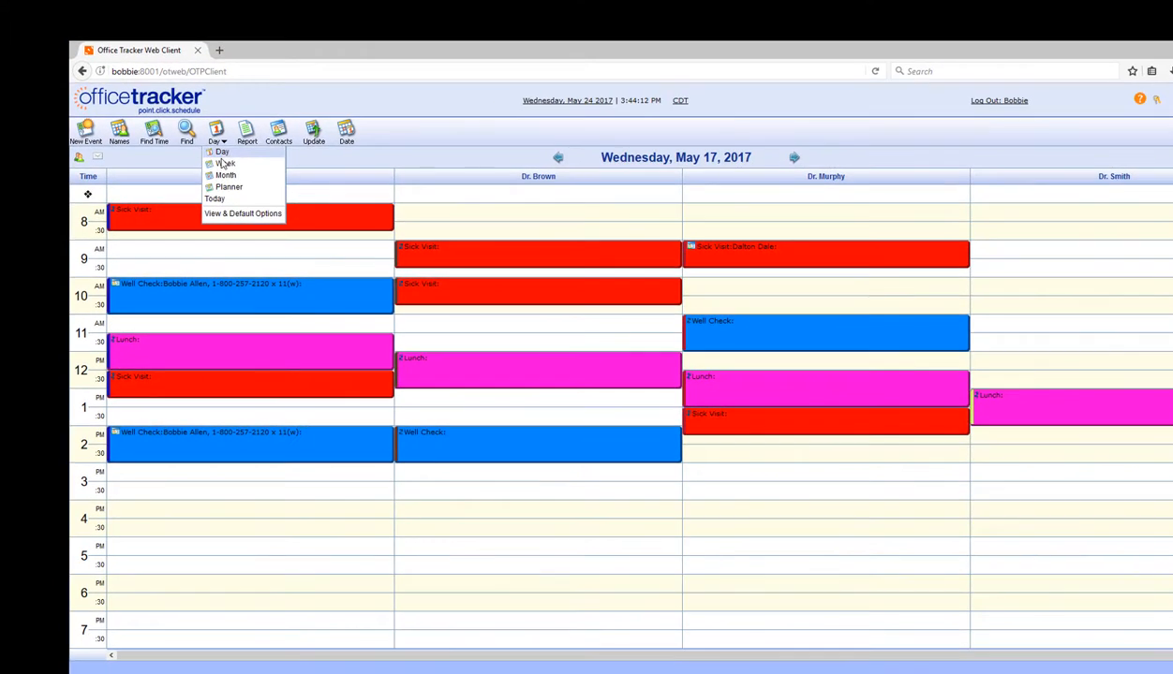
Step: Switch the calendar to the week view of May 15–19, 2017
{"action": "left_click", "coordinate": [224, 165]}
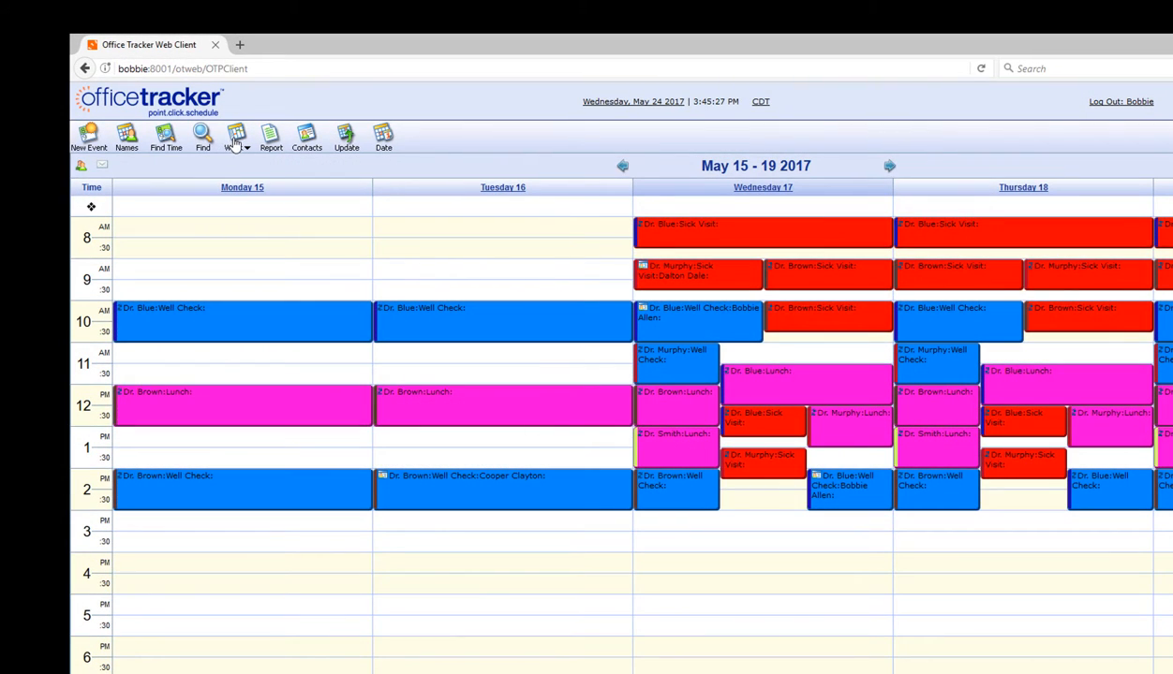
{"action": "left_click", "coordinate": [236, 138]}
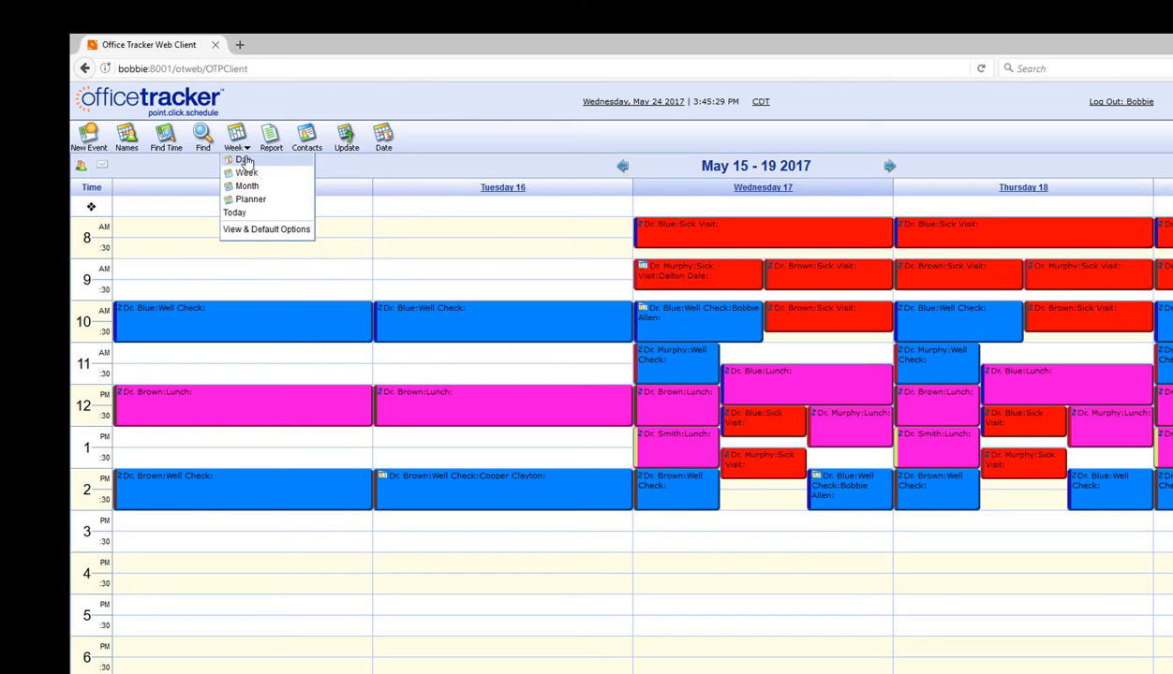
{"action": "left_click", "coordinate": [267, 233]}
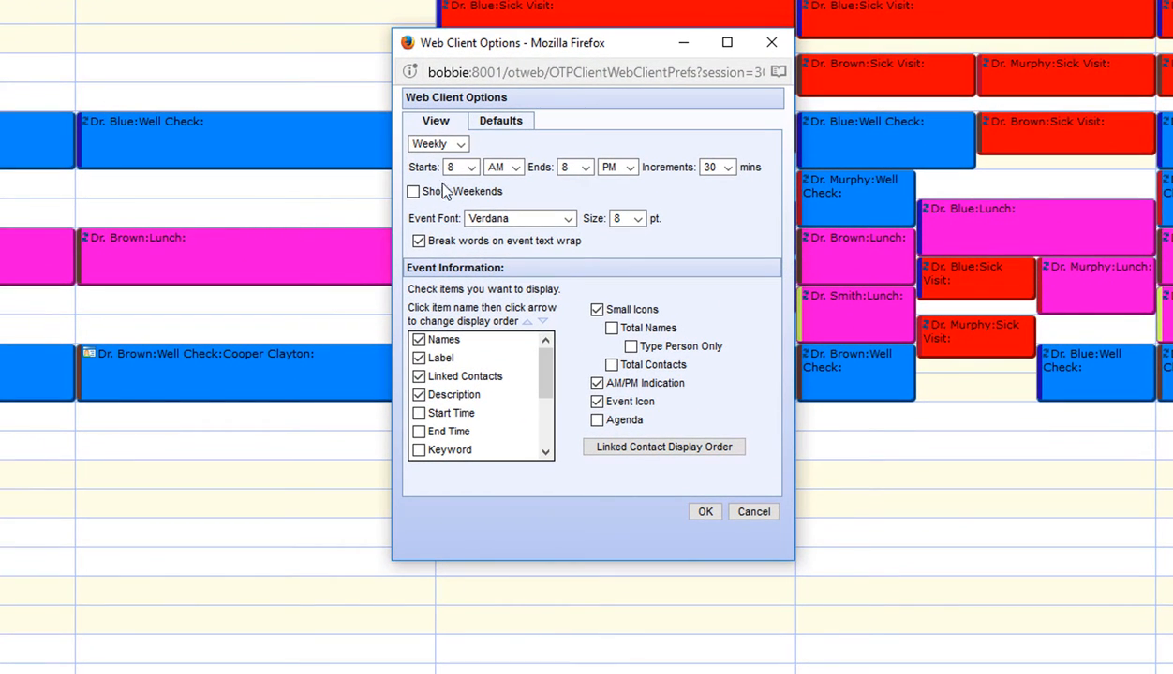
{"action": "left_click", "coordinate": [495, 117]}
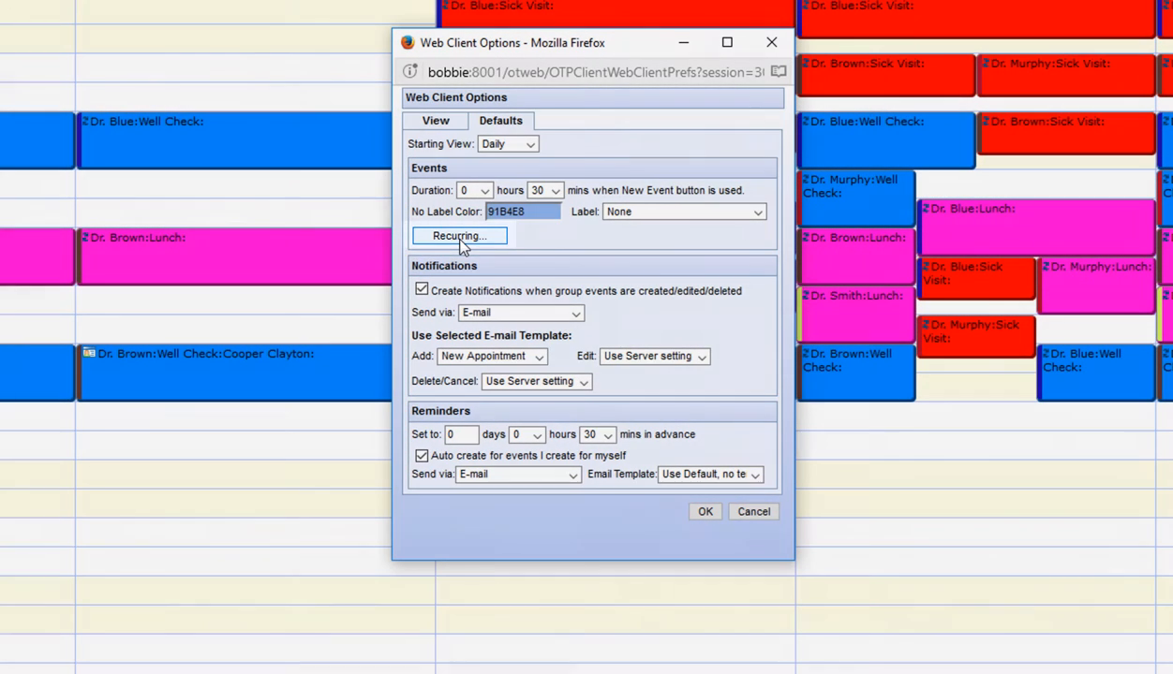
{"action": "left_click", "coordinate": [459, 237]}
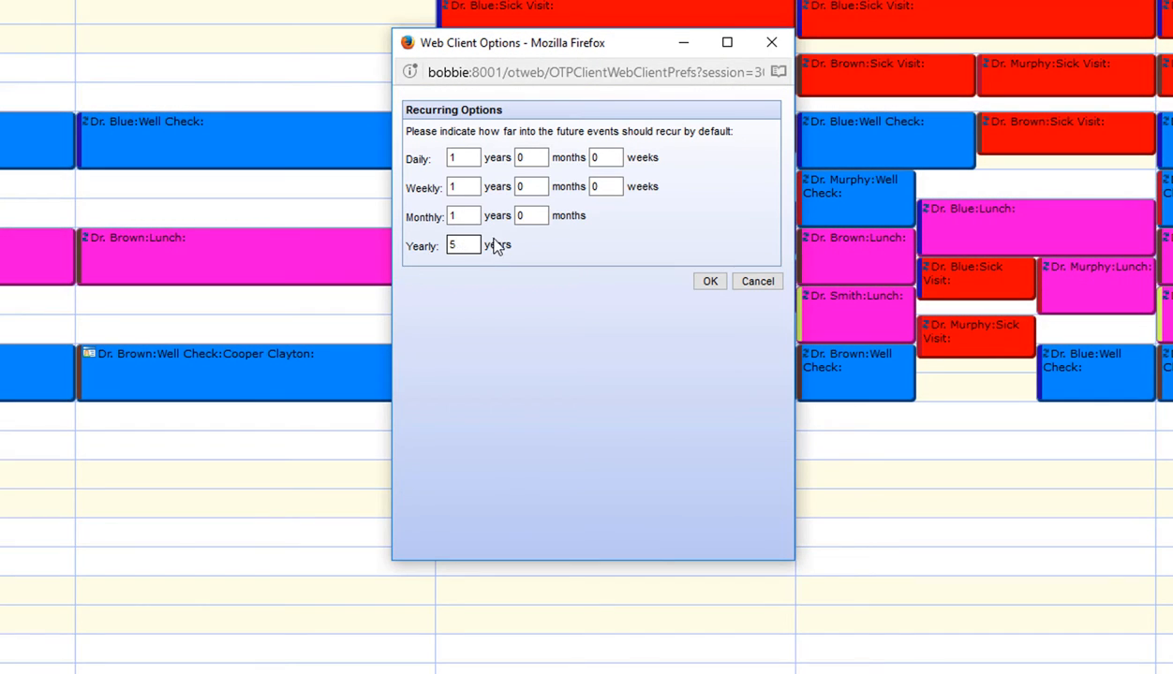